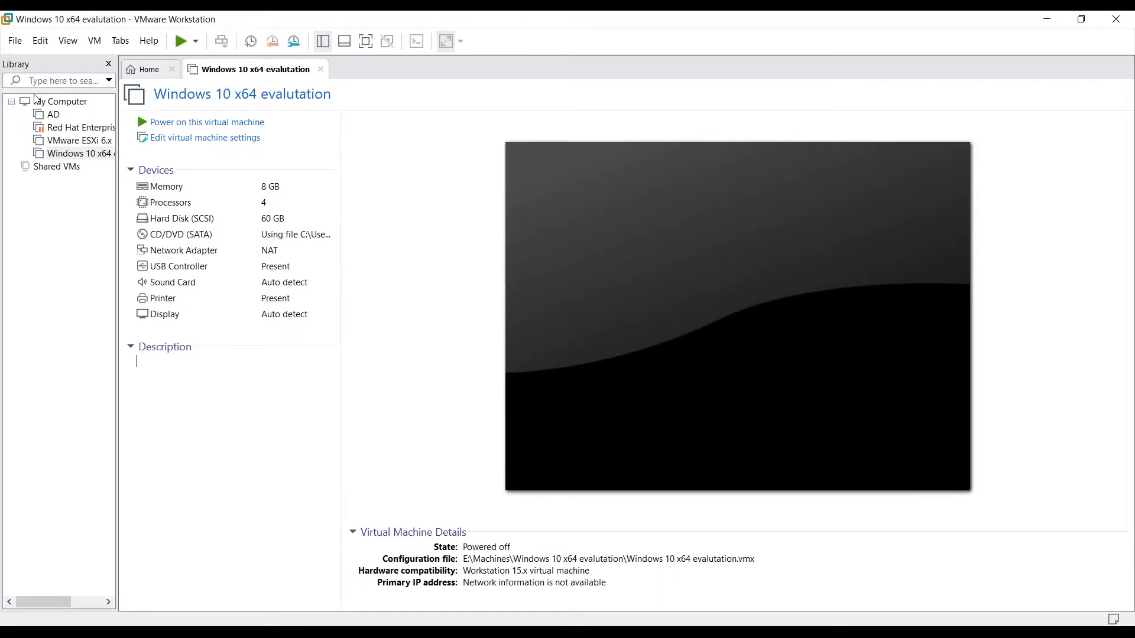
# Start a new virtual machine with the Custom (advanced) configuration and Workstation 15.x hardware compatibility.
pyautogui.click(22, 43)
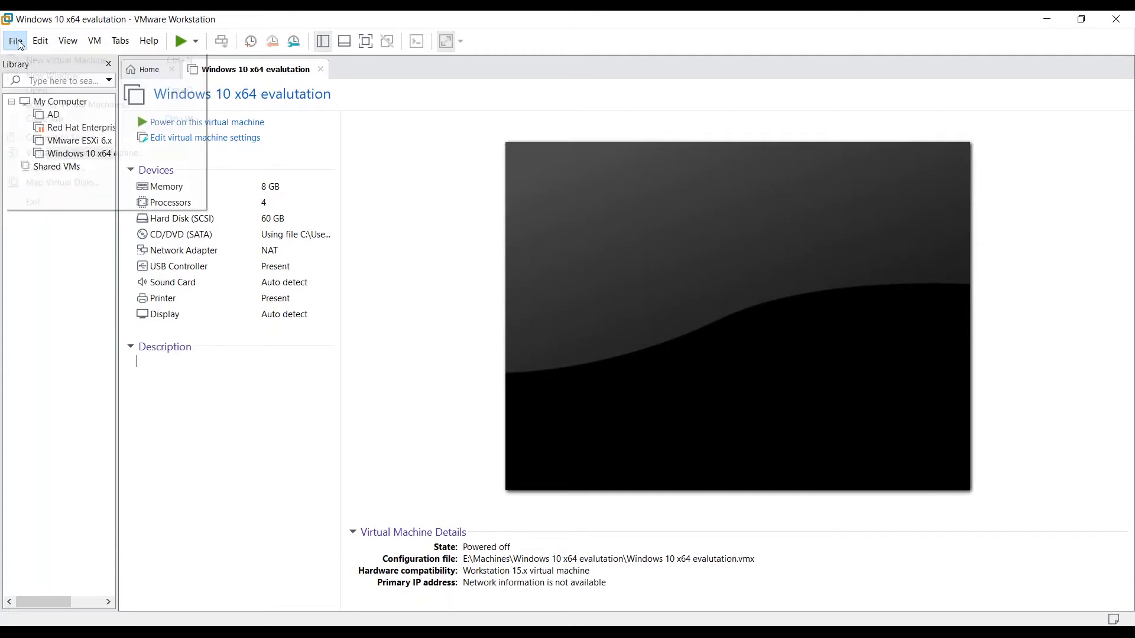
pyautogui.click(20, 61)
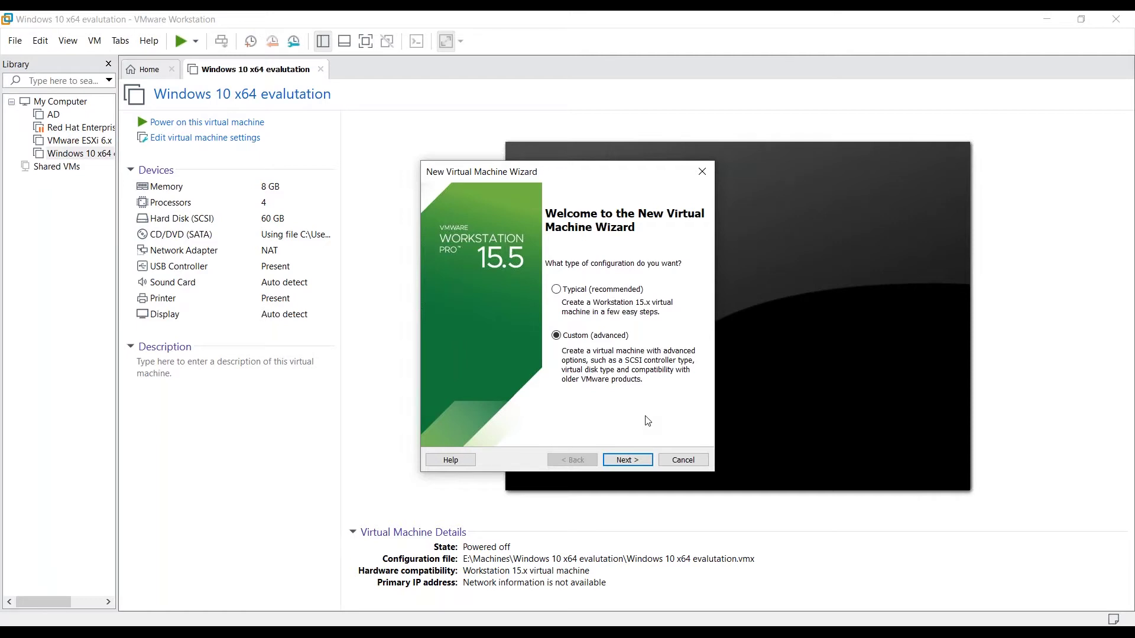
pyautogui.click(635, 465)
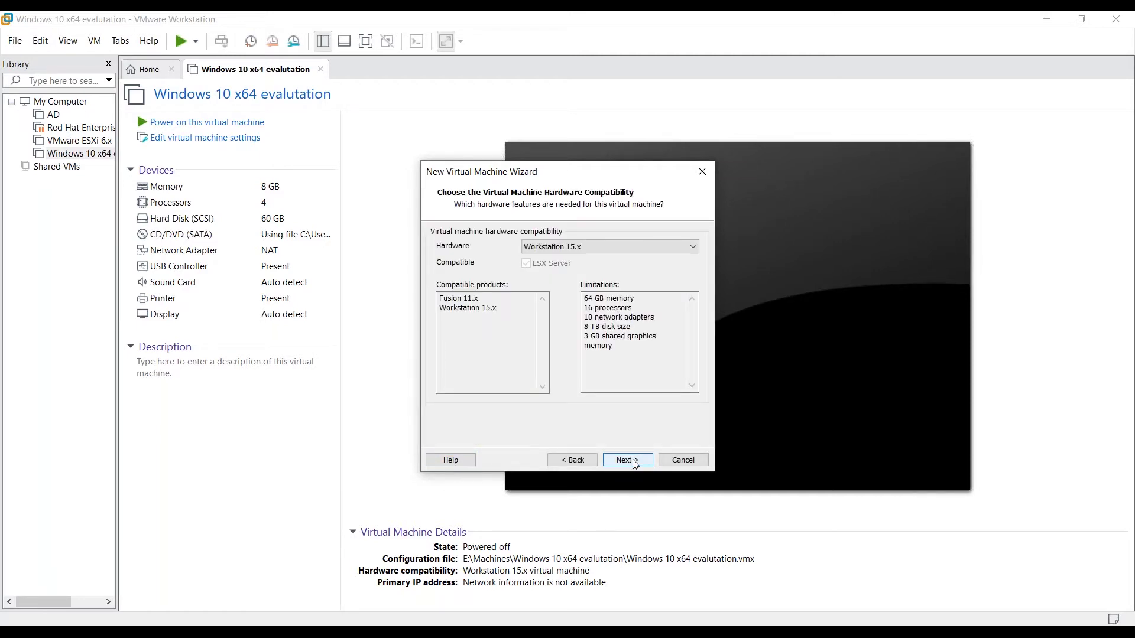
pyautogui.click(584, 249)
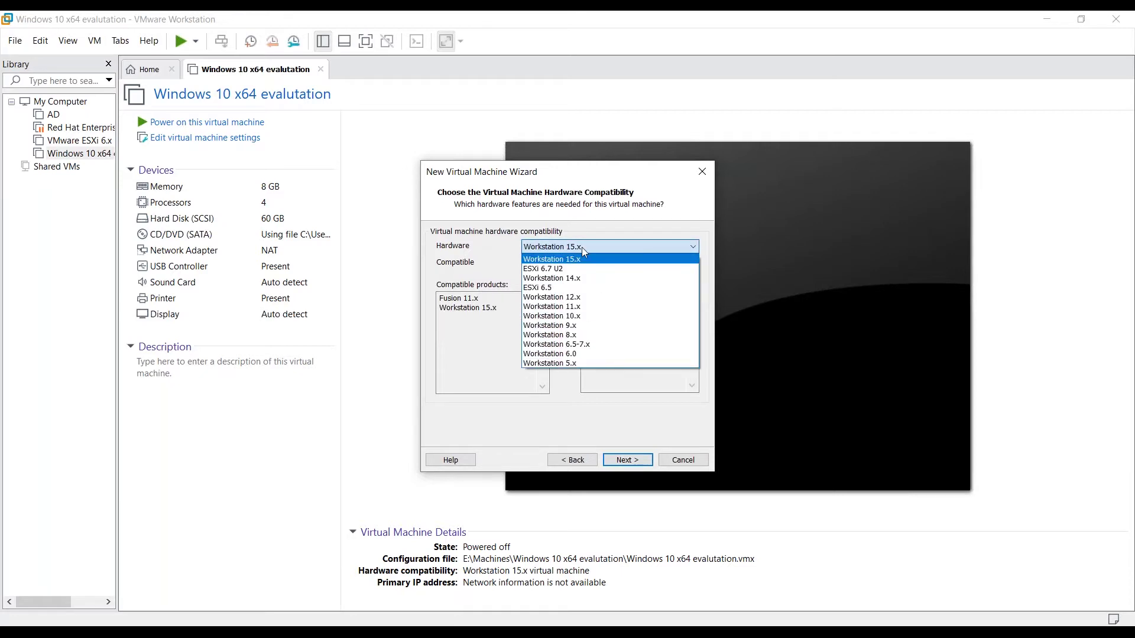
pyautogui.click(582, 247)
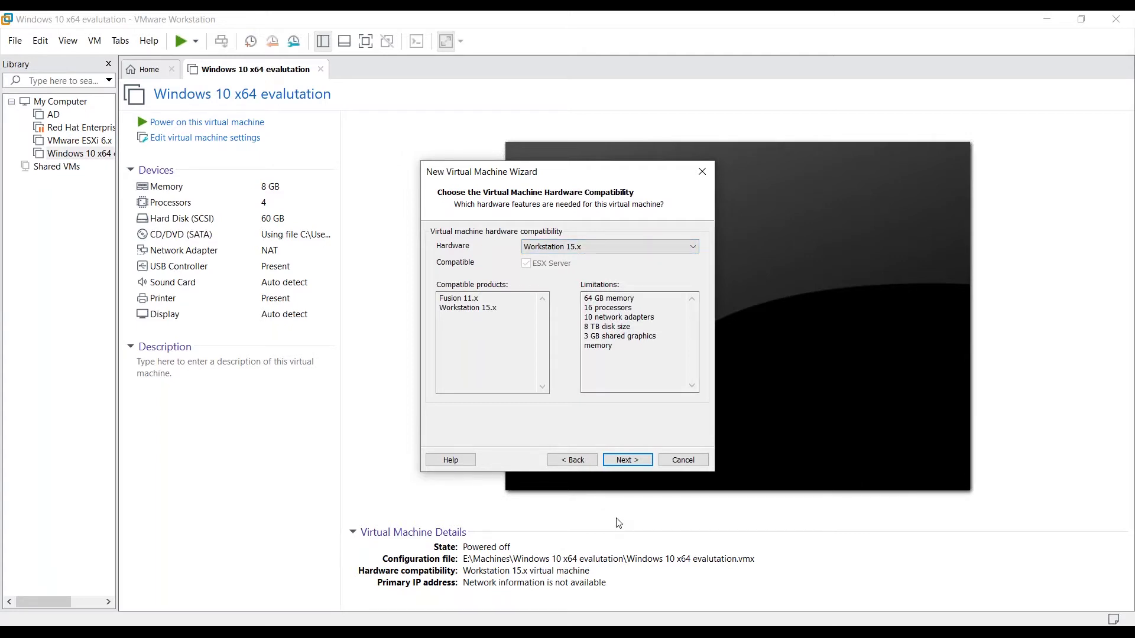
pyautogui.click(628, 461)
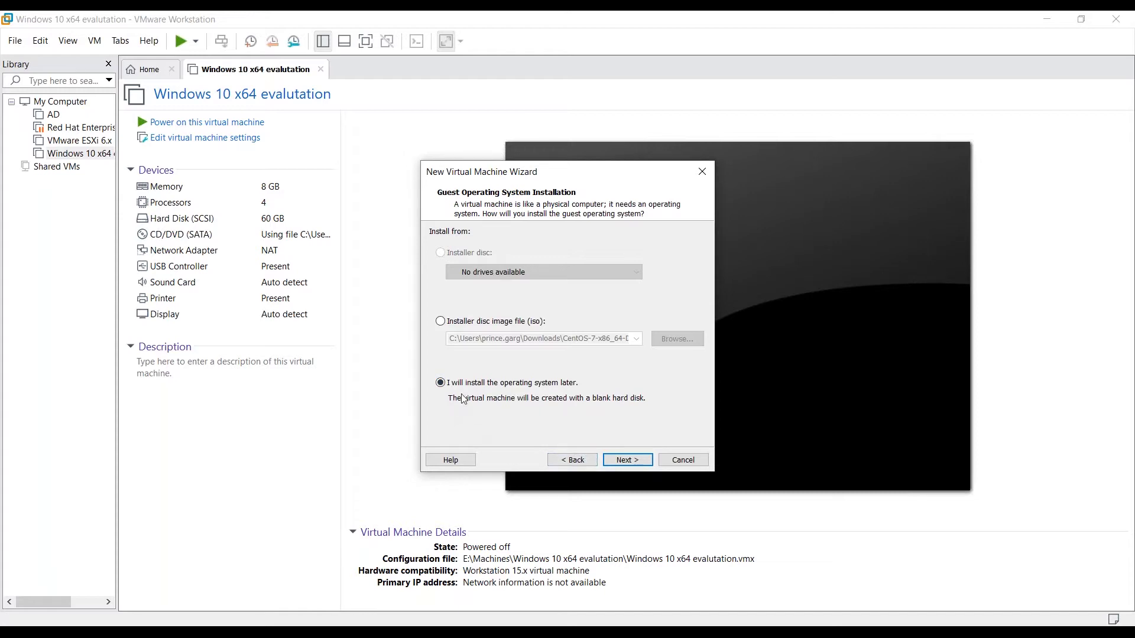
# Choose to install the operating system later, and set the guest system to VMware ESX, version VMware ESXi 6.x.
pyautogui.click(625, 466)
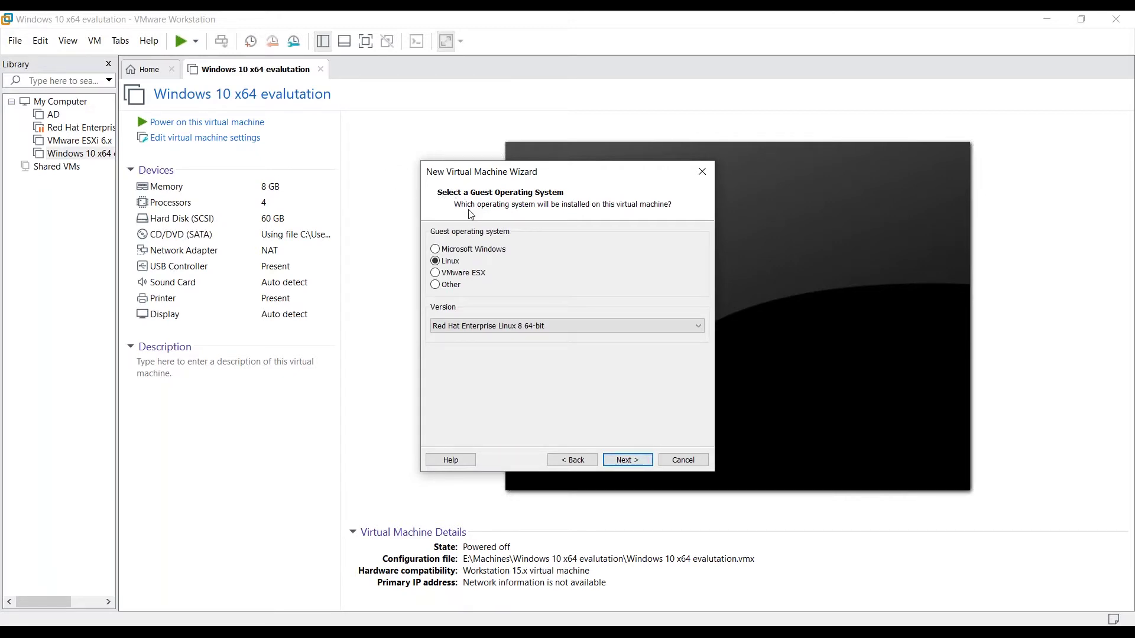
pyautogui.click(451, 275)
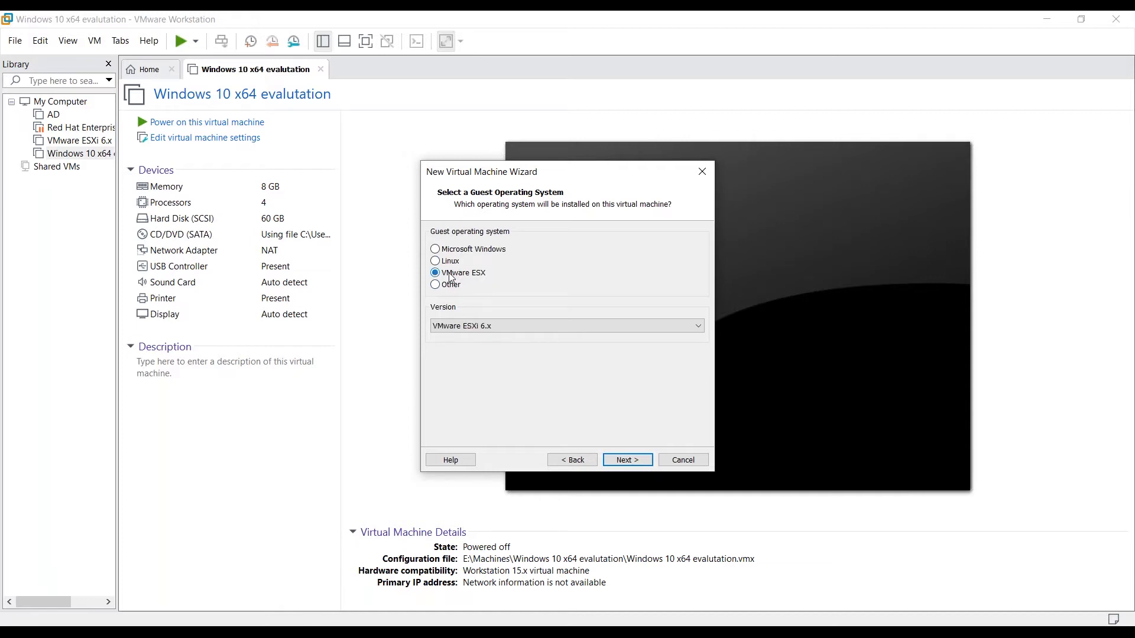
pyautogui.click(561, 328)
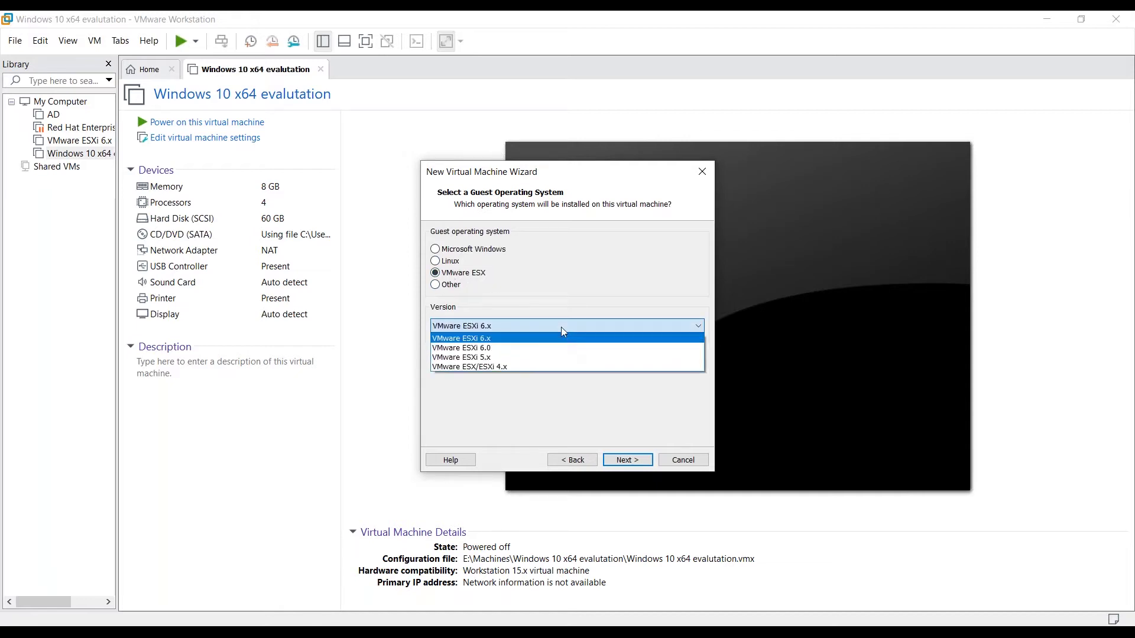
pyautogui.click(544, 406)
pyautogui.click(628, 460)
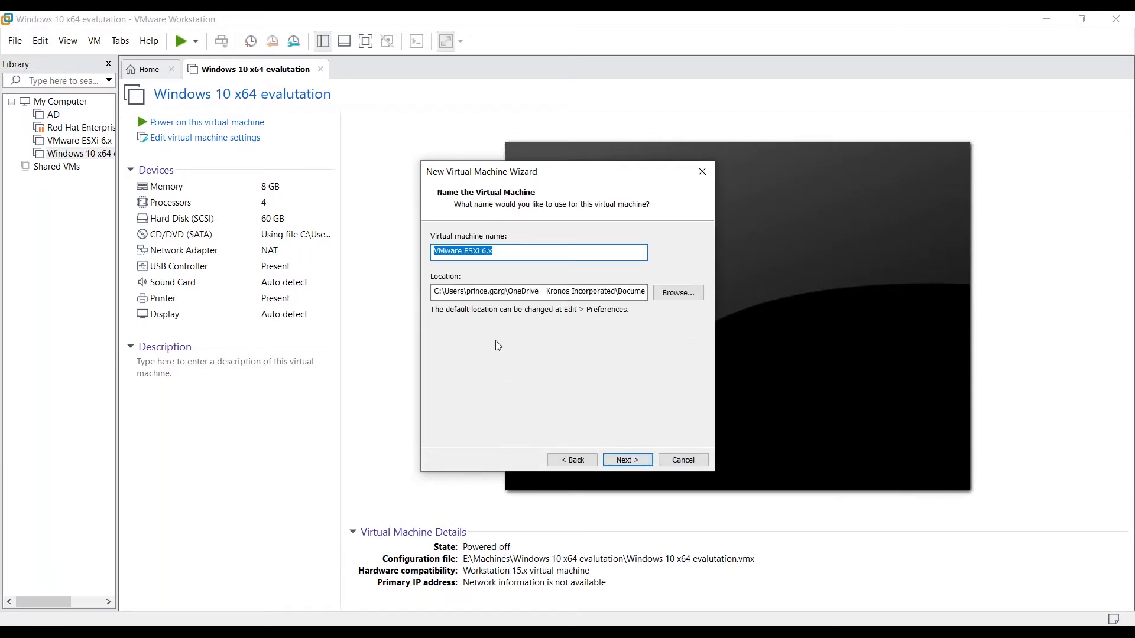
# Set the virtual machine's location to the Machines folder on New Volume (E:).
pyautogui.click(674, 295)
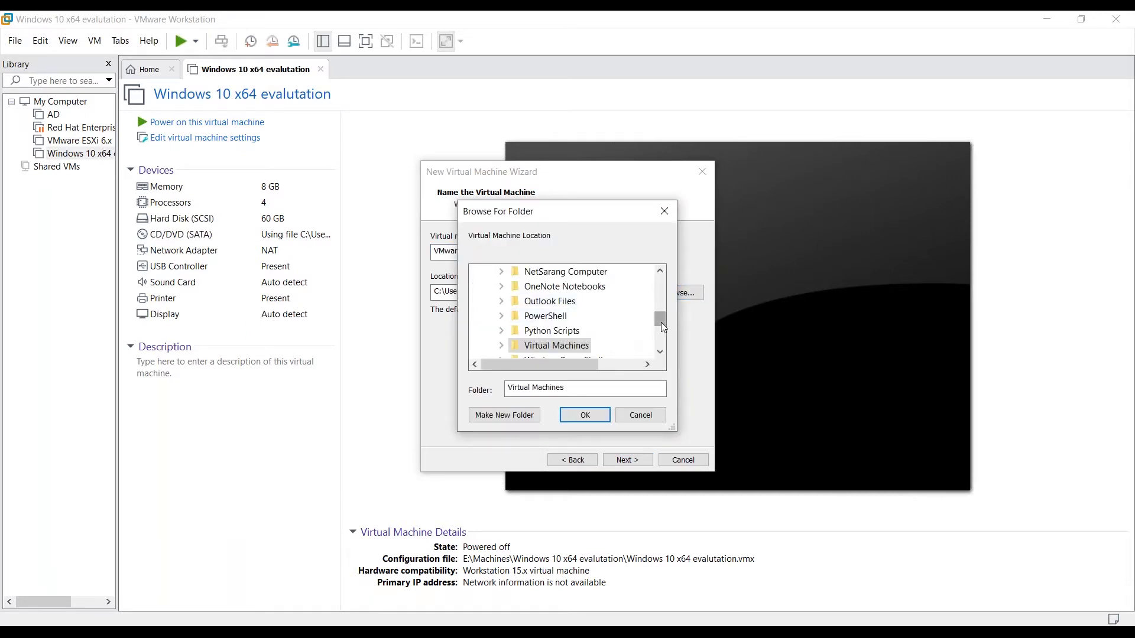
pyautogui.moveTo(663, 327); pyautogui.dragTo(664, 275)
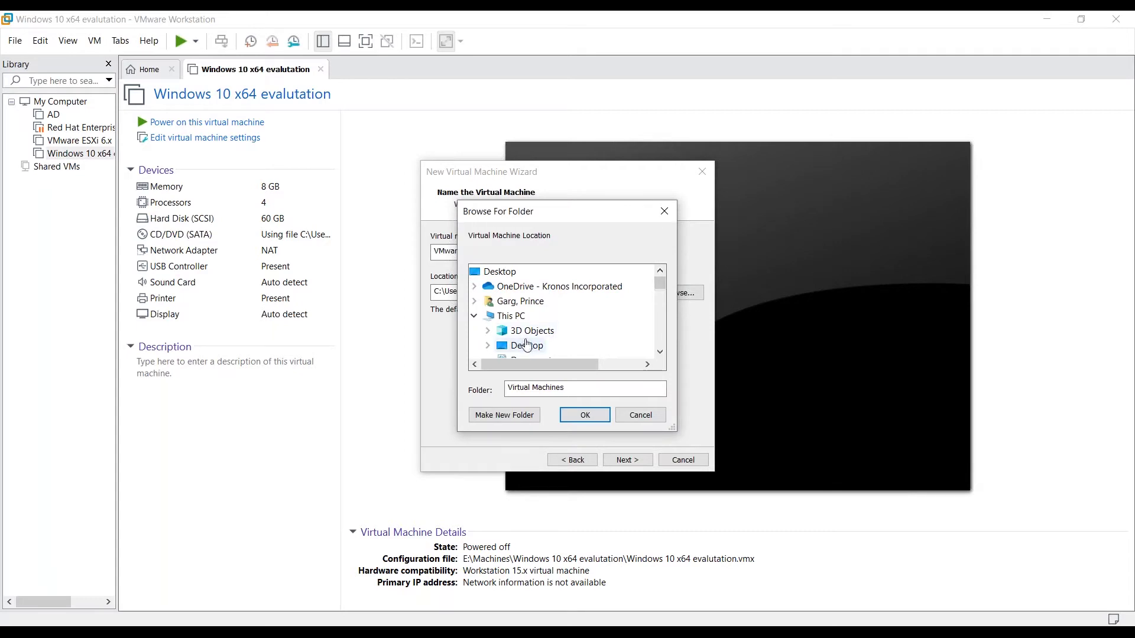
pyautogui.scroll(-6, 524, 339)
pyautogui.scroll(3, 526, 337)
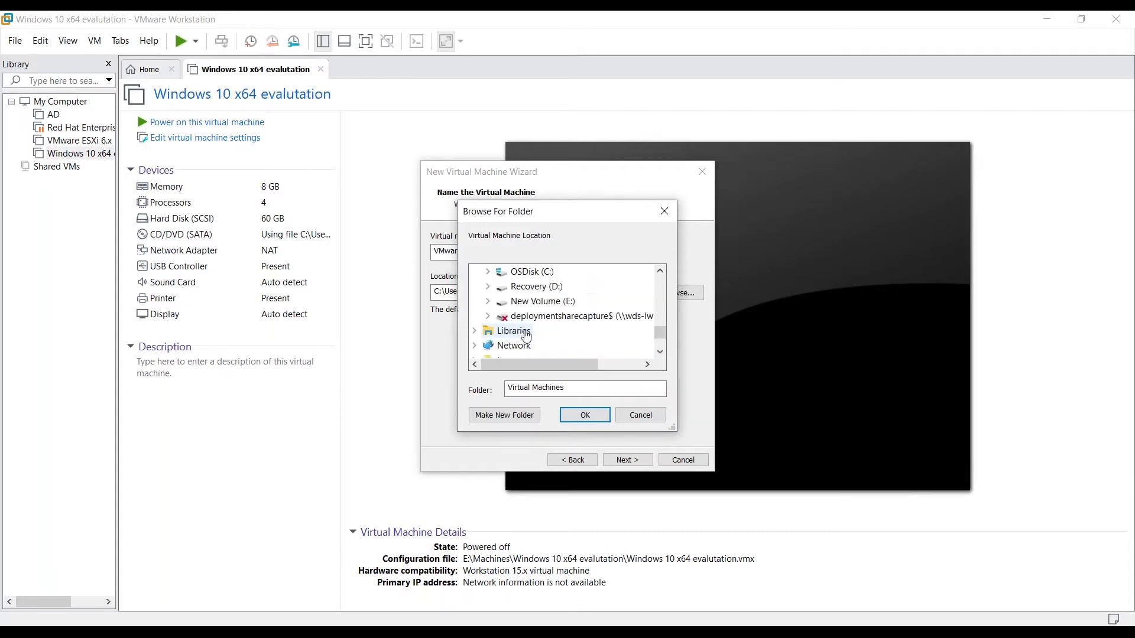
pyautogui.click(556, 304)
pyautogui.scroll(-5, 556, 304)
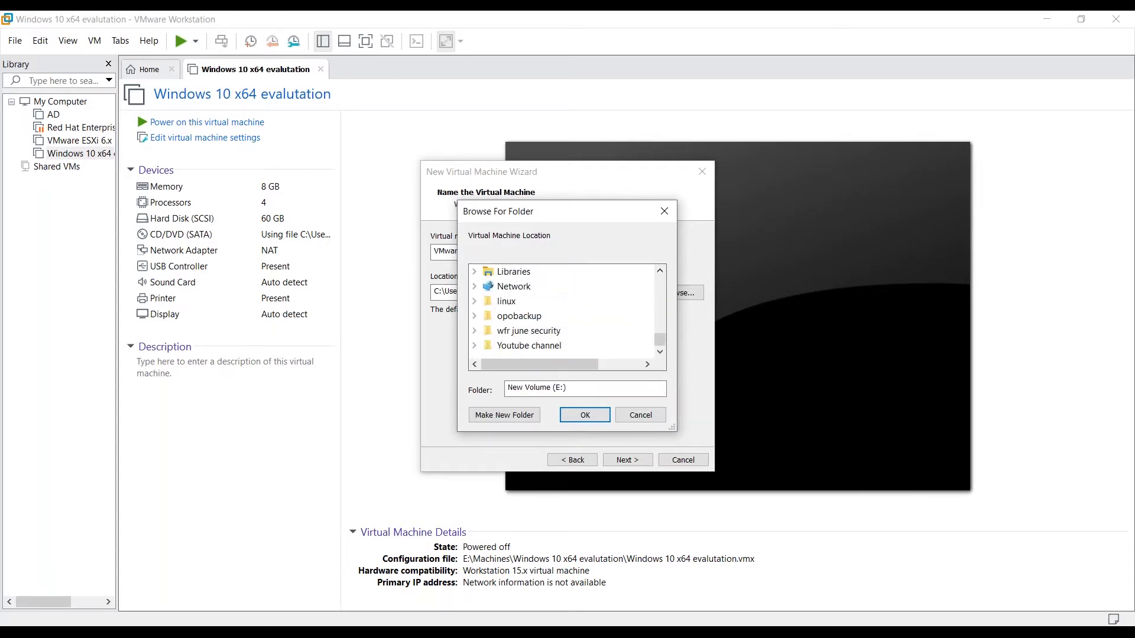
pyautogui.scroll(4, 545, 335)
pyautogui.scroll(1, 545, 335)
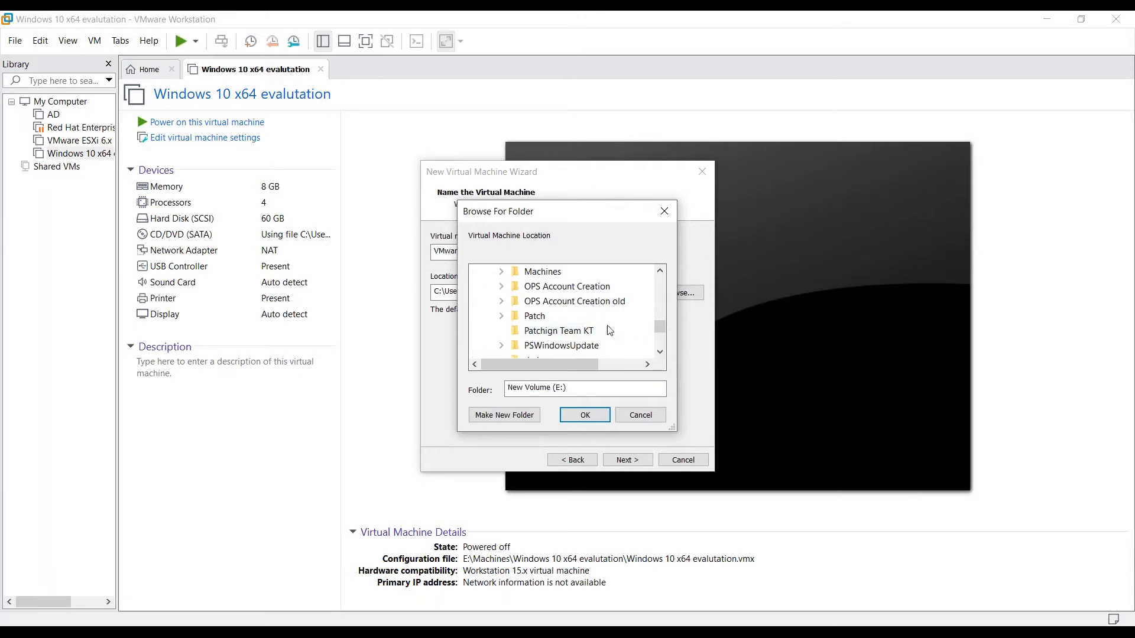
pyautogui.scroll(1, 549, 331)
pyautogui.scroll(-1, 575, 331)
pyautogui.scroll(1, 575, 331)
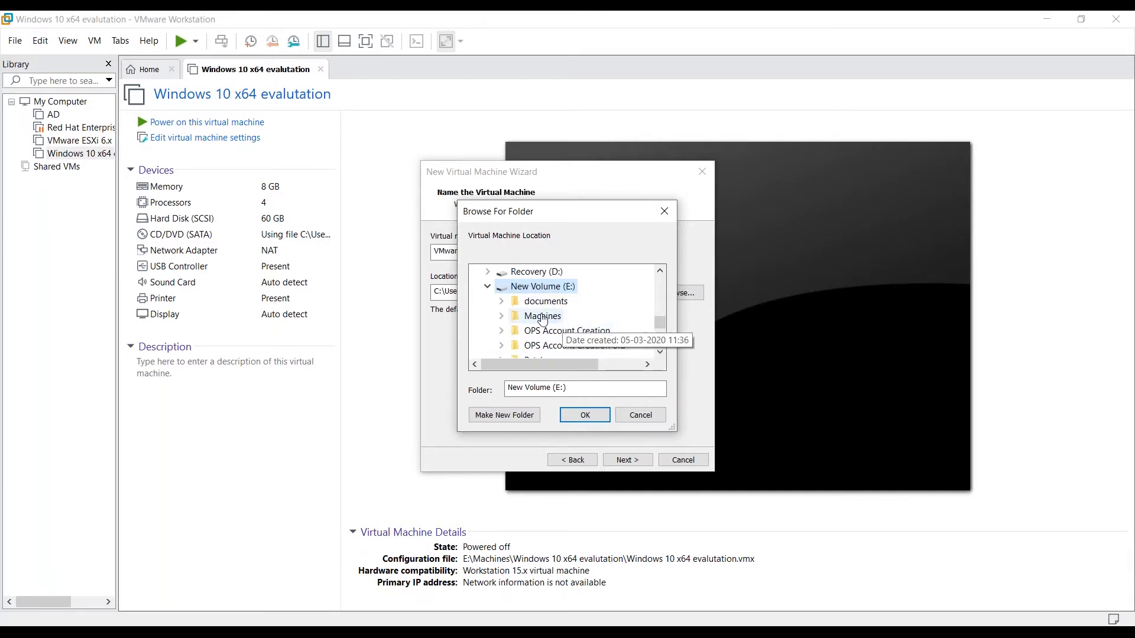
pyautogui.click(543, 316)
pyautogui.click(577, 417)
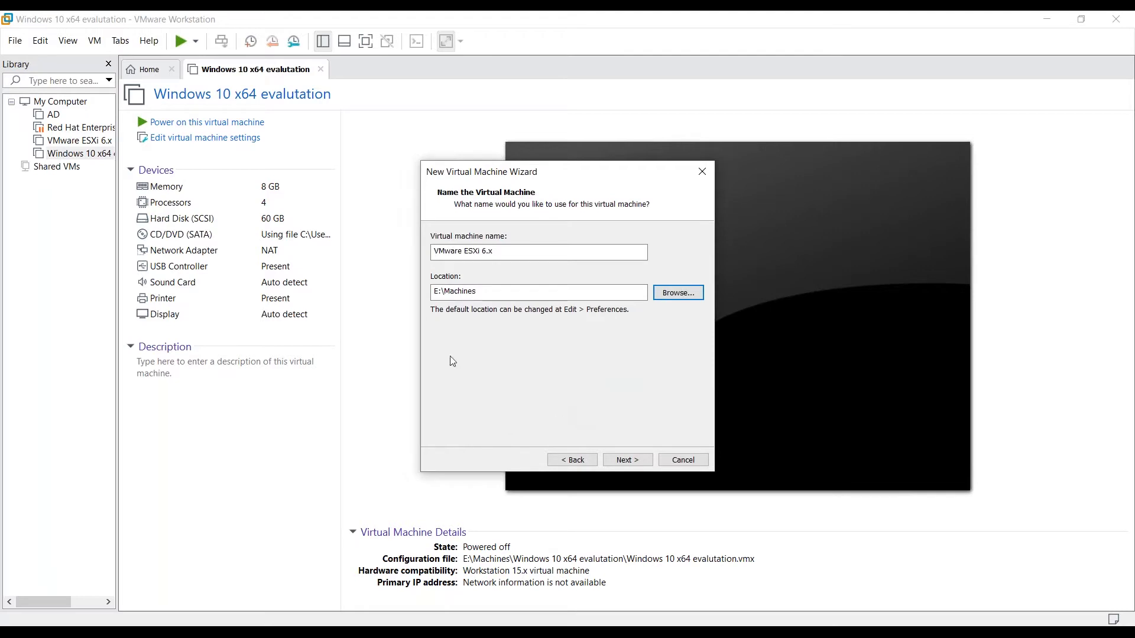
# Name the virtual machine "VMware ESXi - 1" and continue with the chosen location.
pyautogui.click(501, 292)
pyautogui.moveTo(481, 253); pyautogui.dragTo(536, 252)
pyautogui.write('- ')
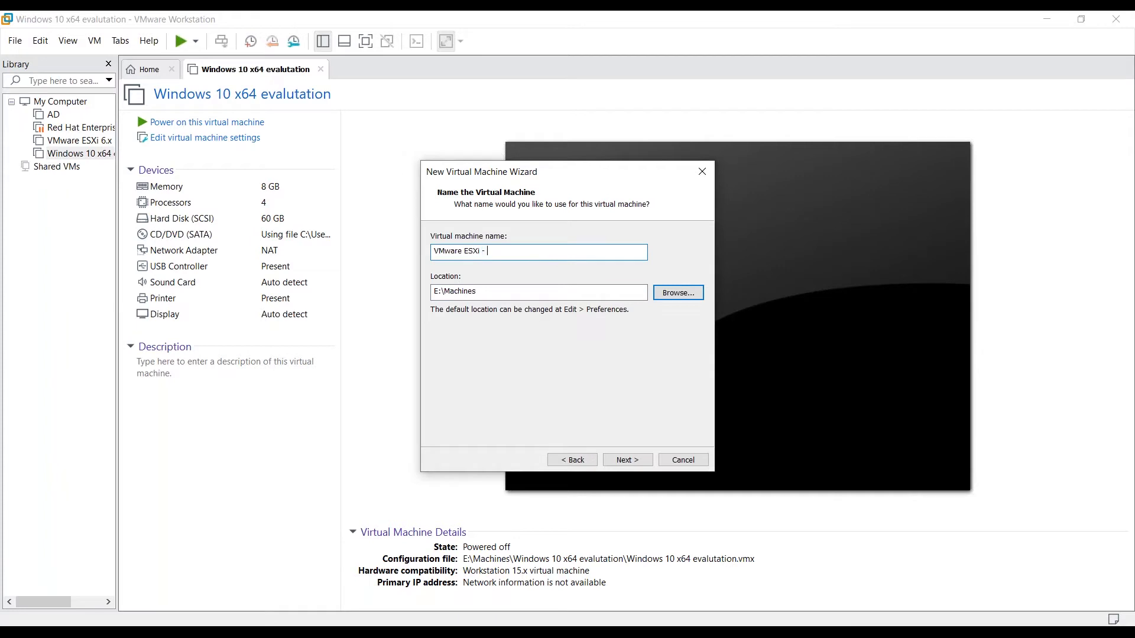
pyautogui.write('1')
pyautogui.click(628, 461)
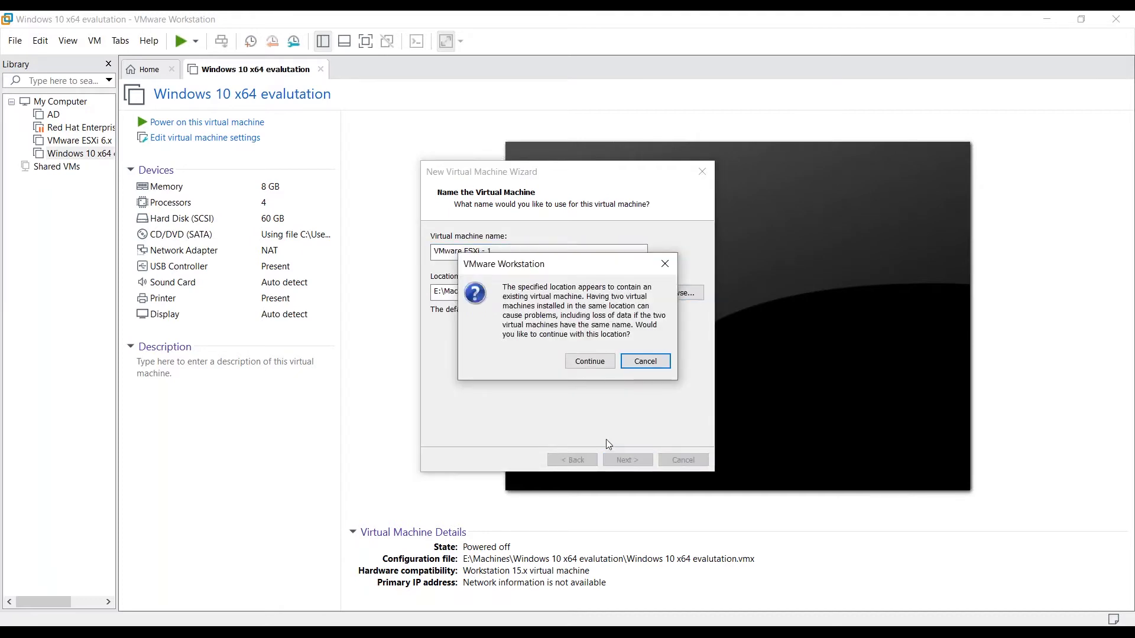
pyautogui.click(586, 361)
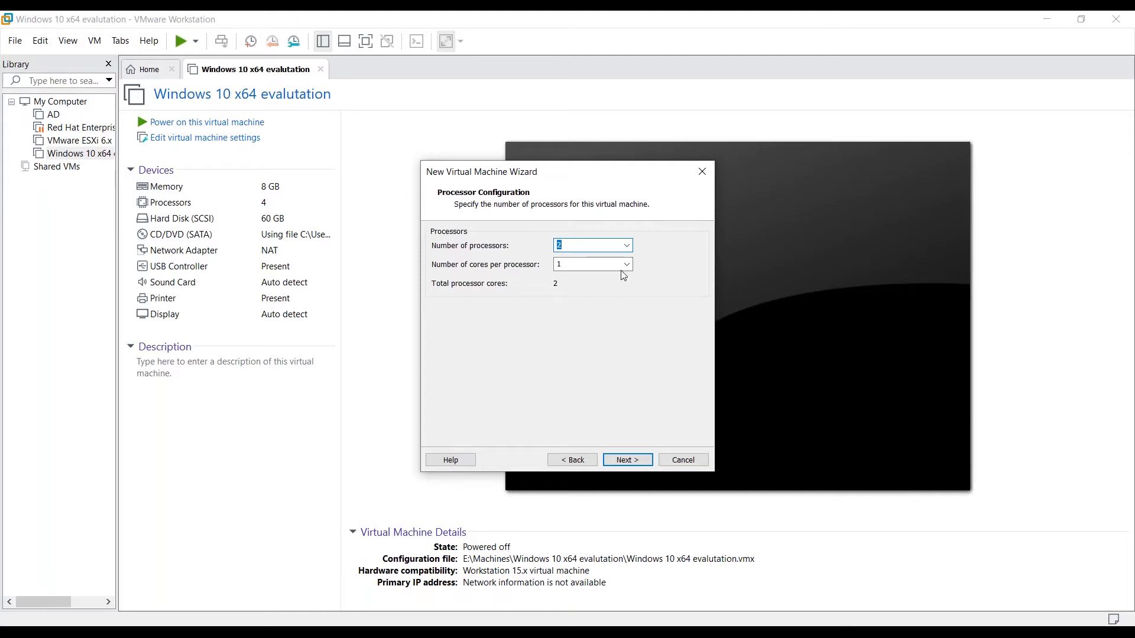
# Configure the virtual machine with 1 processor and 2 cores per processor.
pyautogui.click(627, 246)
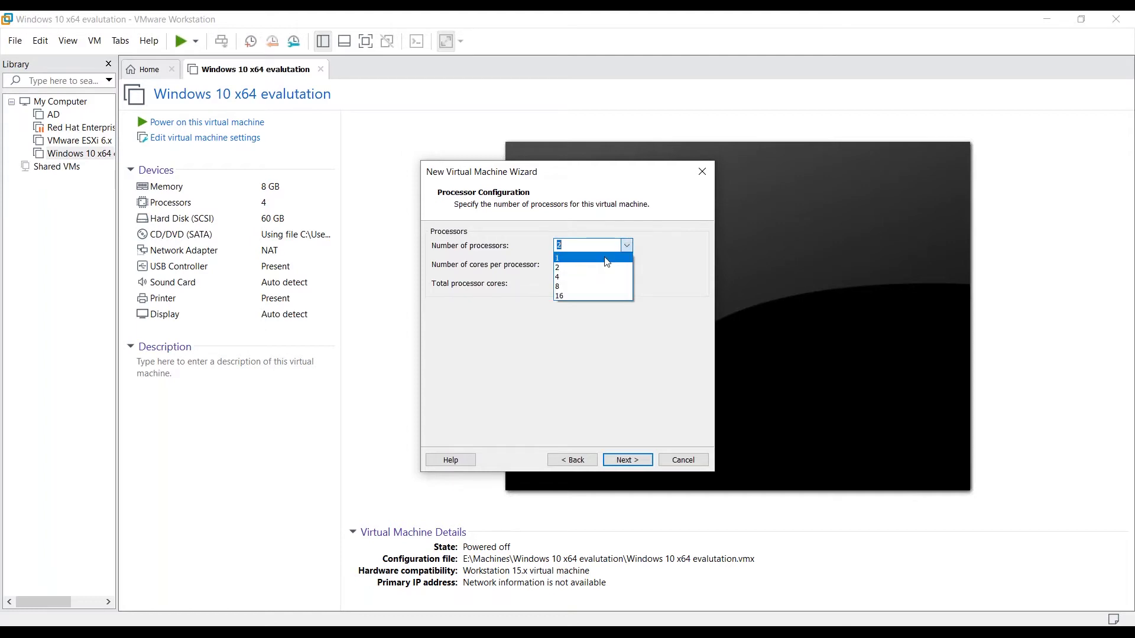
pyautogui.click(617, 256)
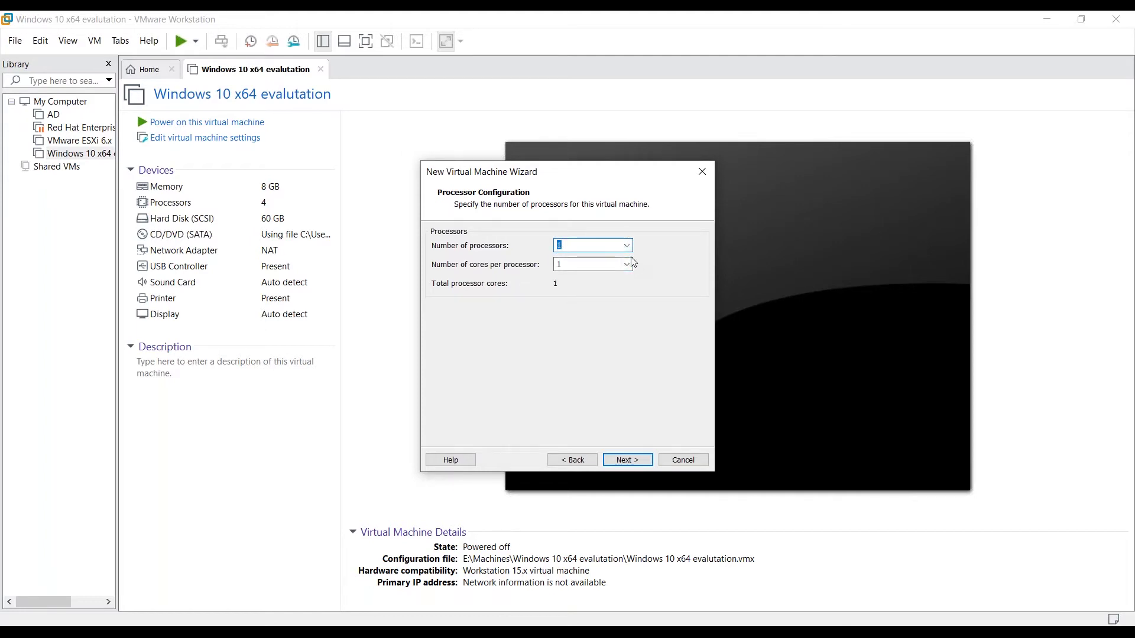
pyautogui.click(629, 264)
pyautogui.click(600, 292)
pyautogui.click(628, 461)
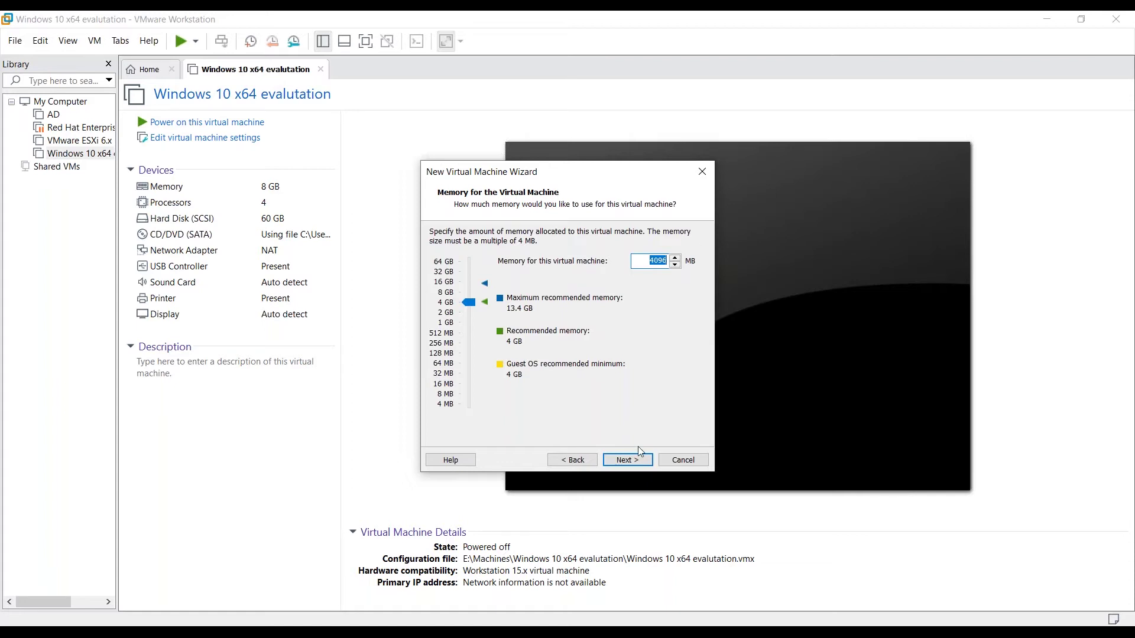
# Accept 4096 MB of memory, NAT networking and the Paravirtualized SCSI controller for the virtual machine.
pyautogui.click(628, 460)
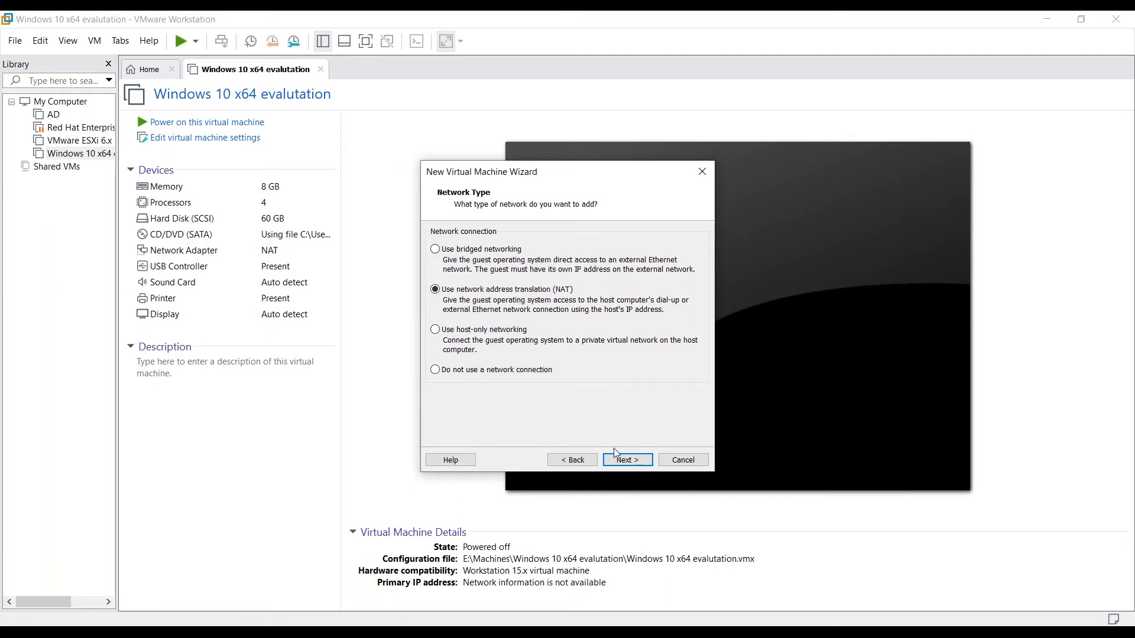
pyautogui.click(628, 461)
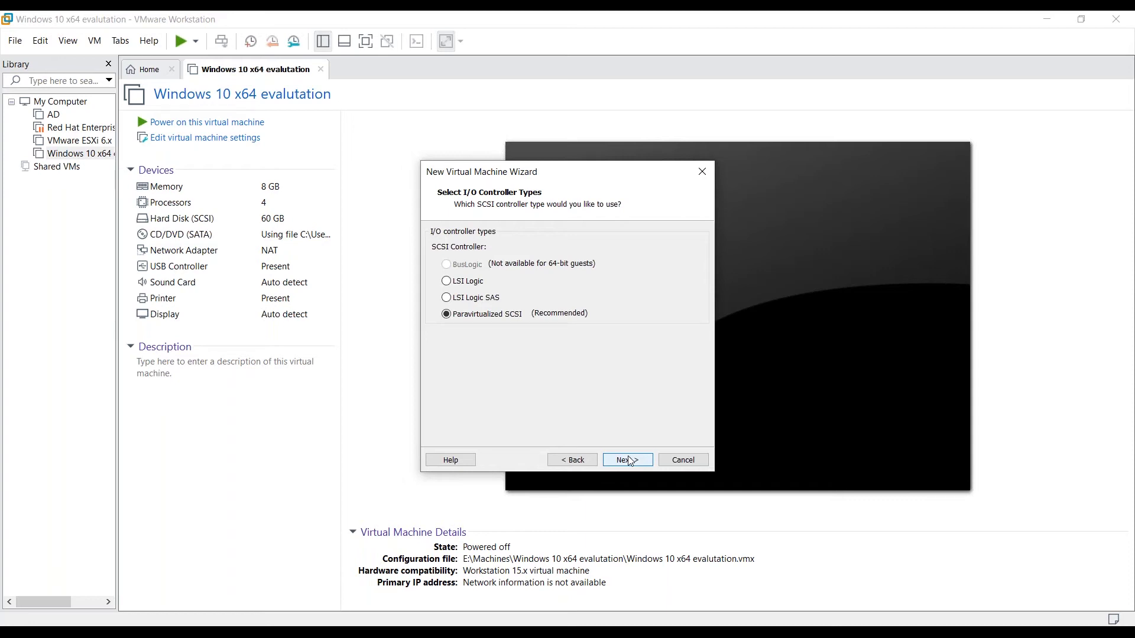
pyautogui.click(630, 462)
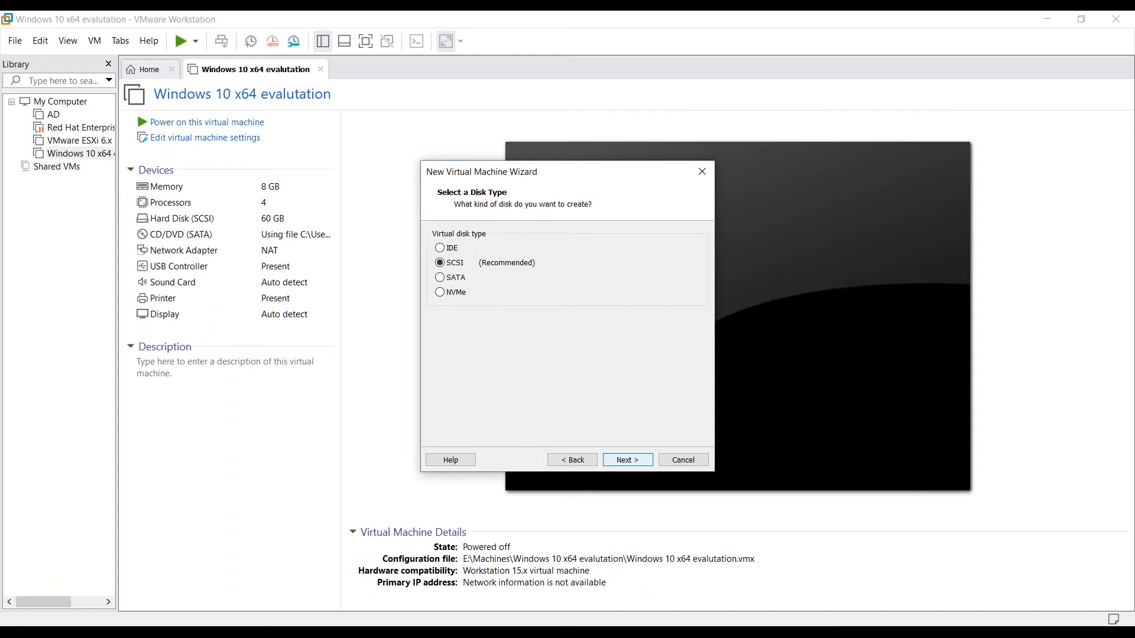
# Confirm the disk type and create a new 50 GB virtual disk stored as a single file.
pyautogui.press('Down')
pyautogui.press('Down')
pyautogui.press('Return')
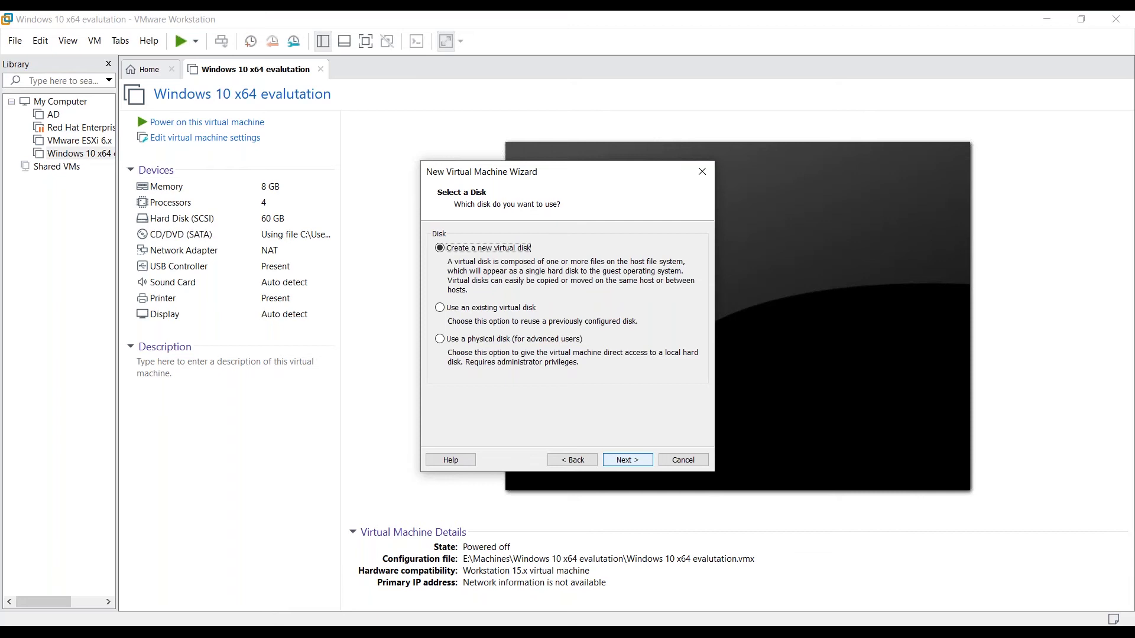
pyautogui.press('Return')
pyautogui.write('50')
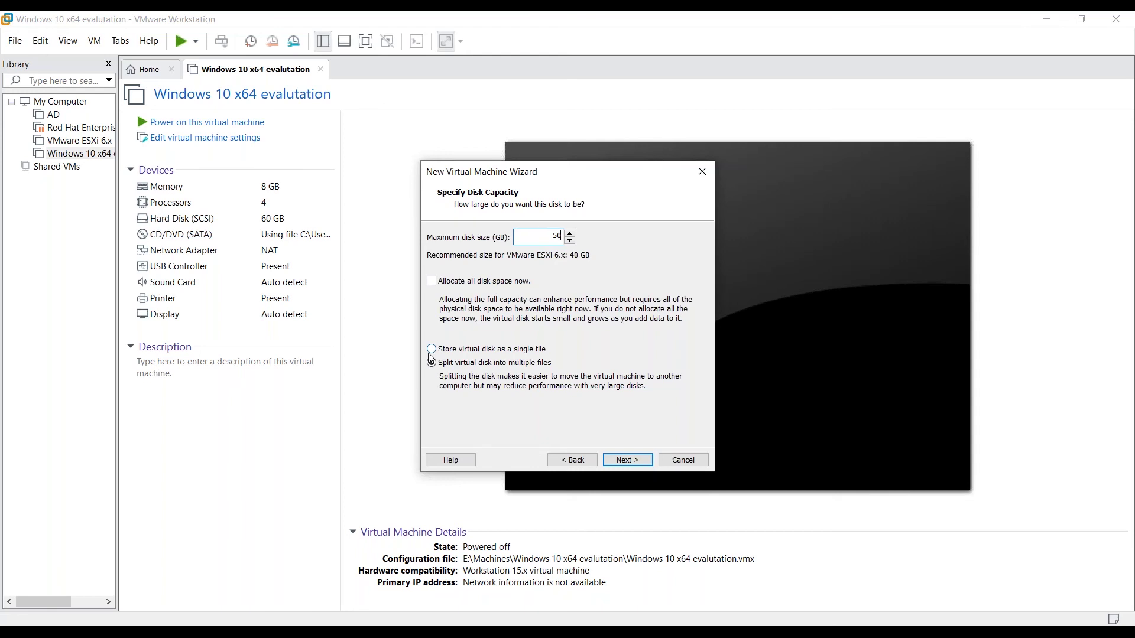
pyautogui.click(500, 350)
pyautogui.click(647, 461)
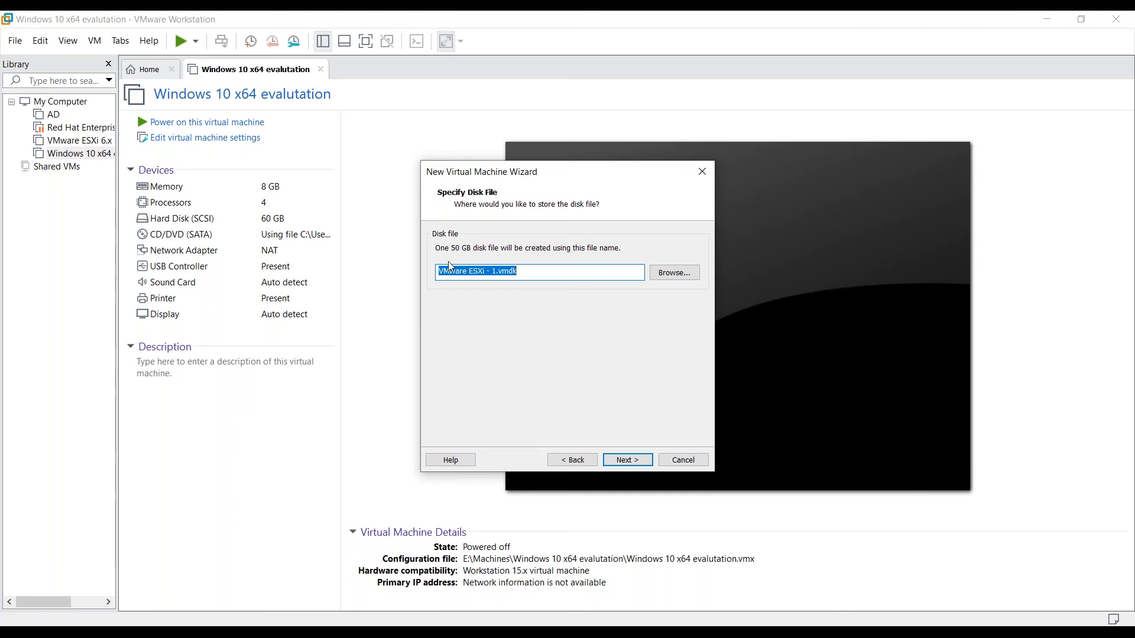
# Store the disk file "VMware ESXi - 1.vmdk" in E:\Machines and finish creating the virtual machine.
pyautogui.click(674, 274)
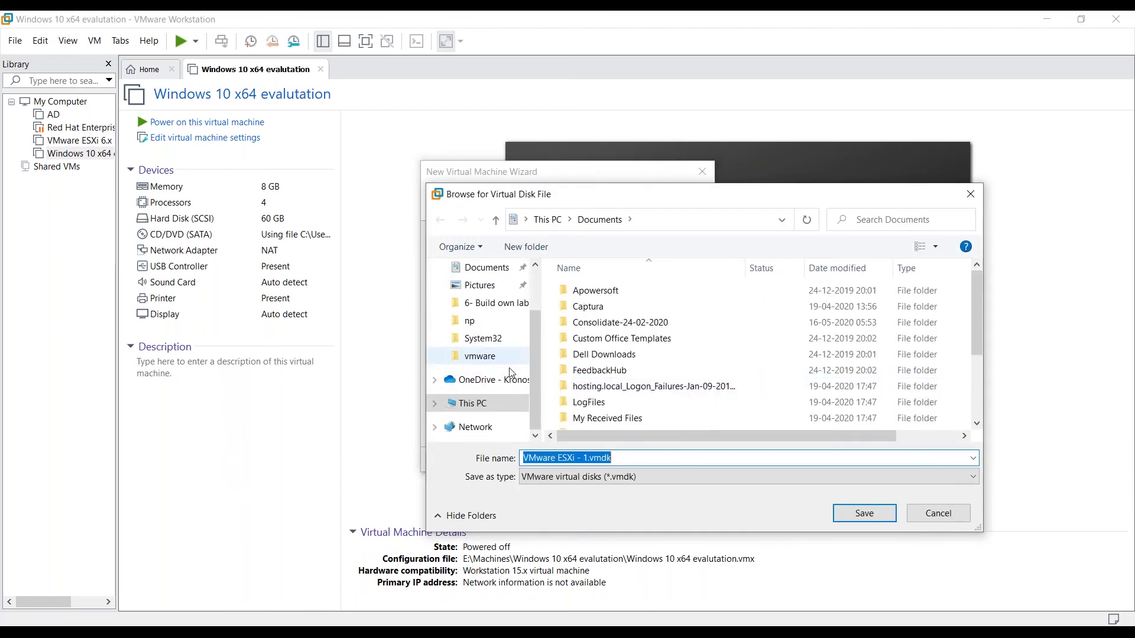
pyautogui.scroll(1, 501, 392)
pyautogui.scroll(-1, 470, 414)
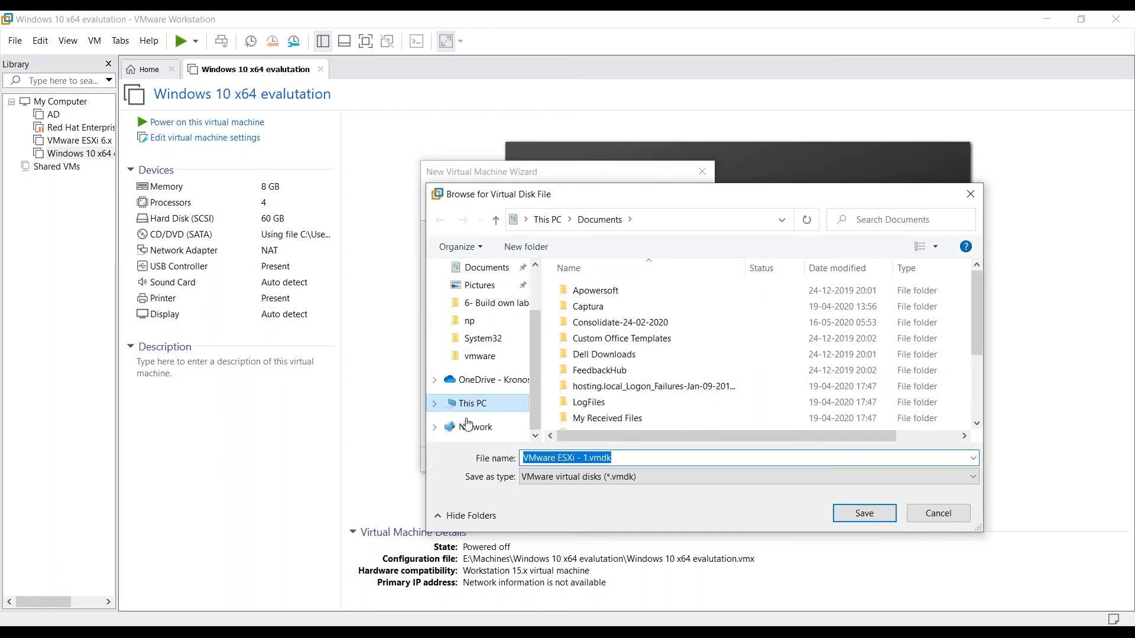
pyautogui.click(436, 404)
pyautogui.scroll(-2, 483, 406)
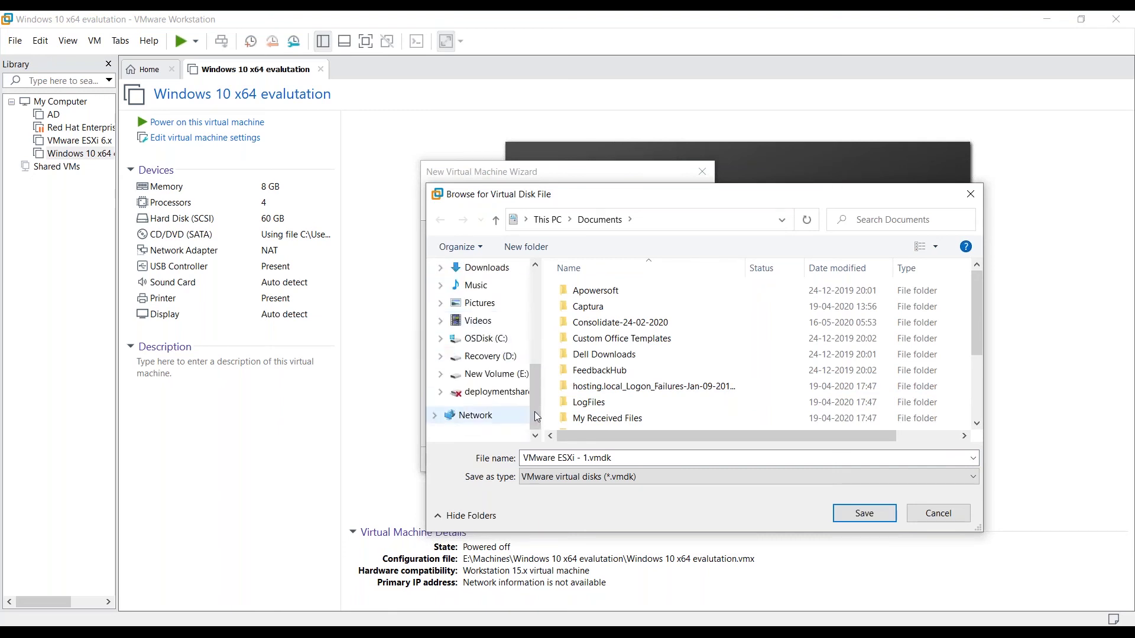
pyautogui.click(490, 374)
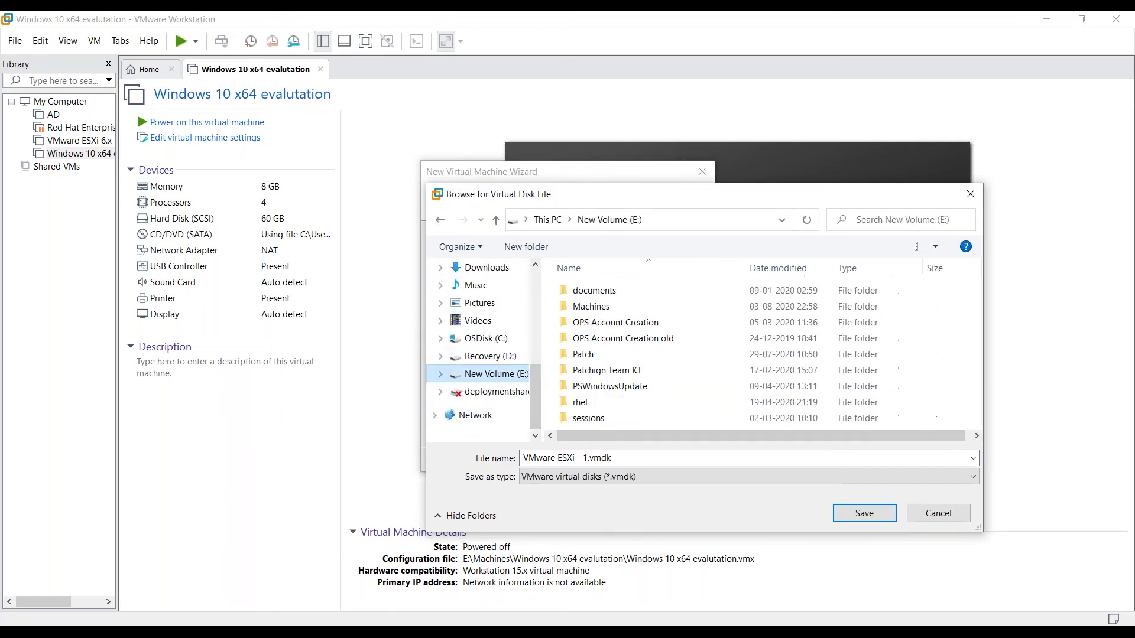
pyautogui.click(629, 308)
pyautogui.doubleClick(630, 310)
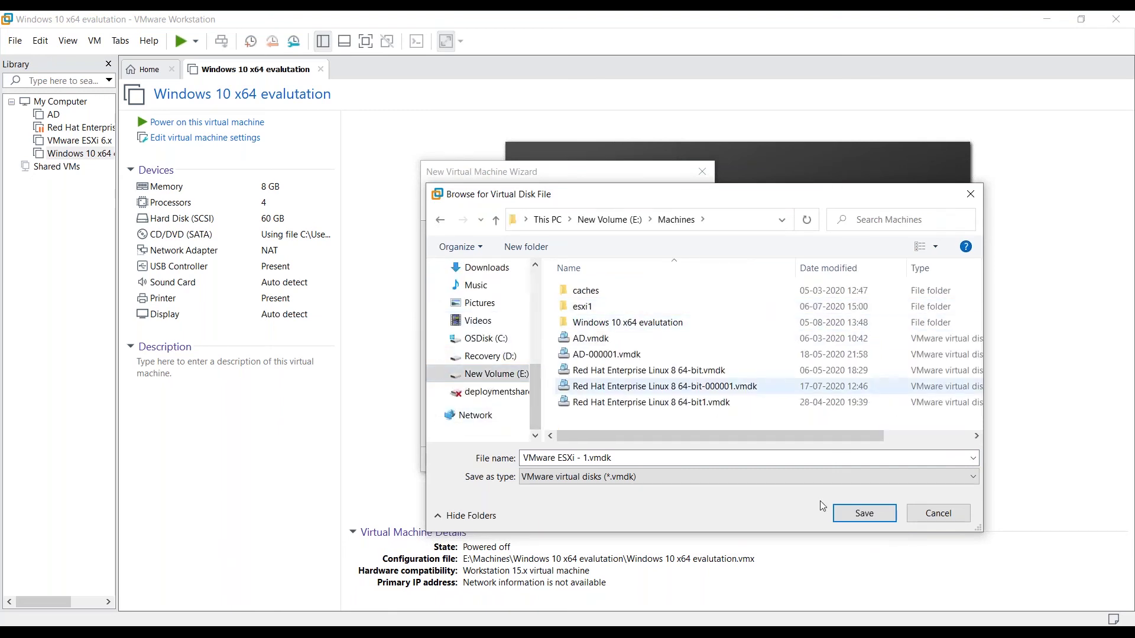
pyautogui.click(869, 514)
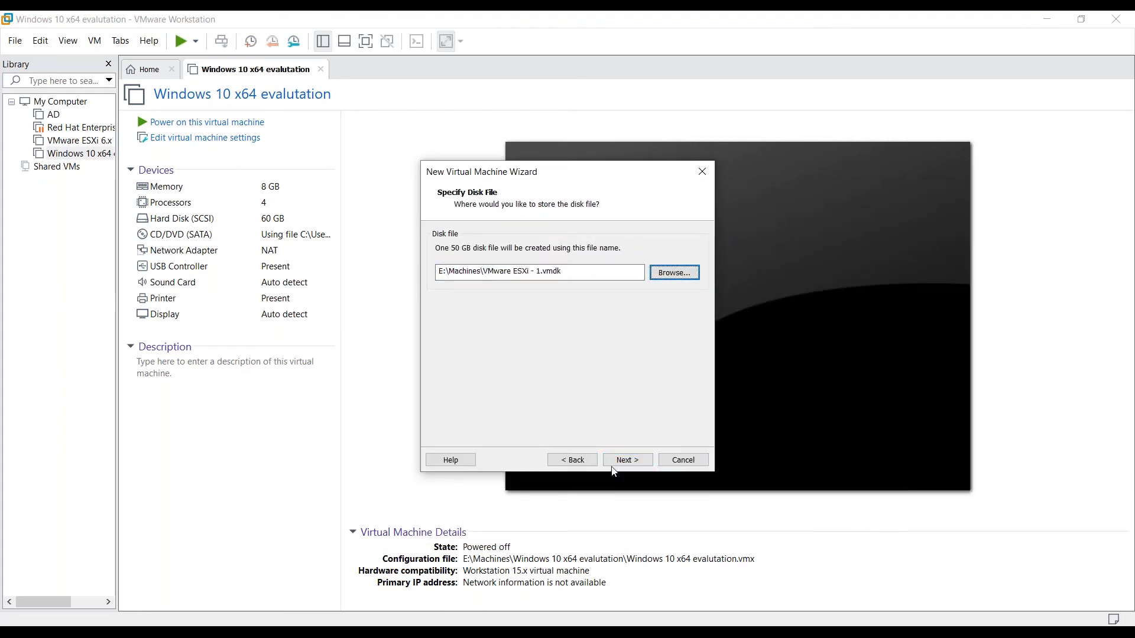
pyautogui.click(650, 465)
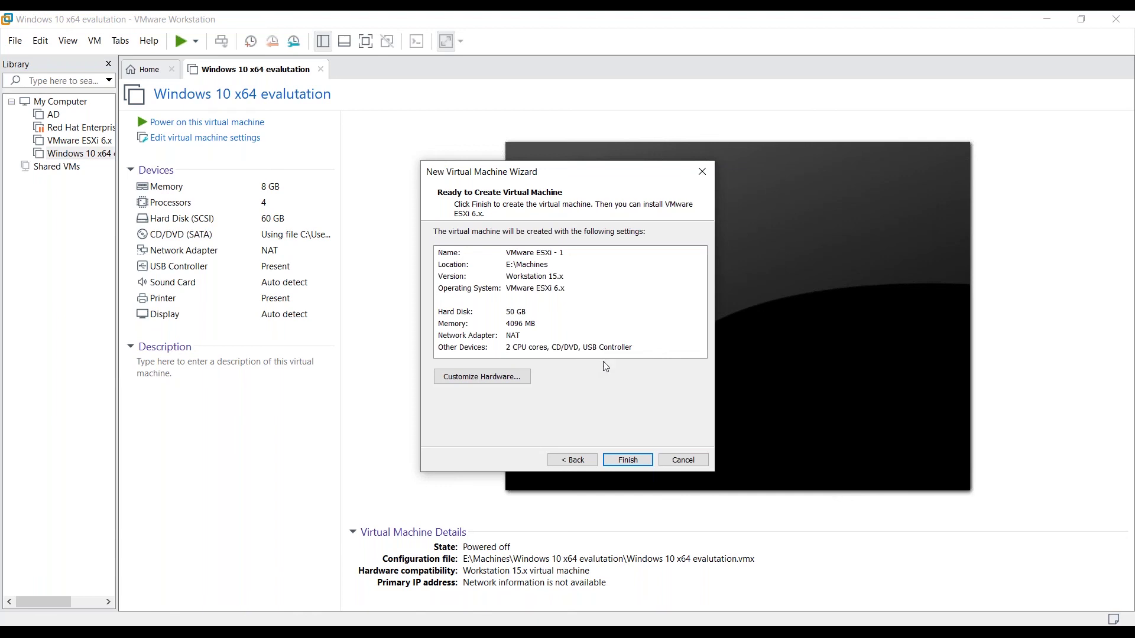
pyautogui.click(628, 459)
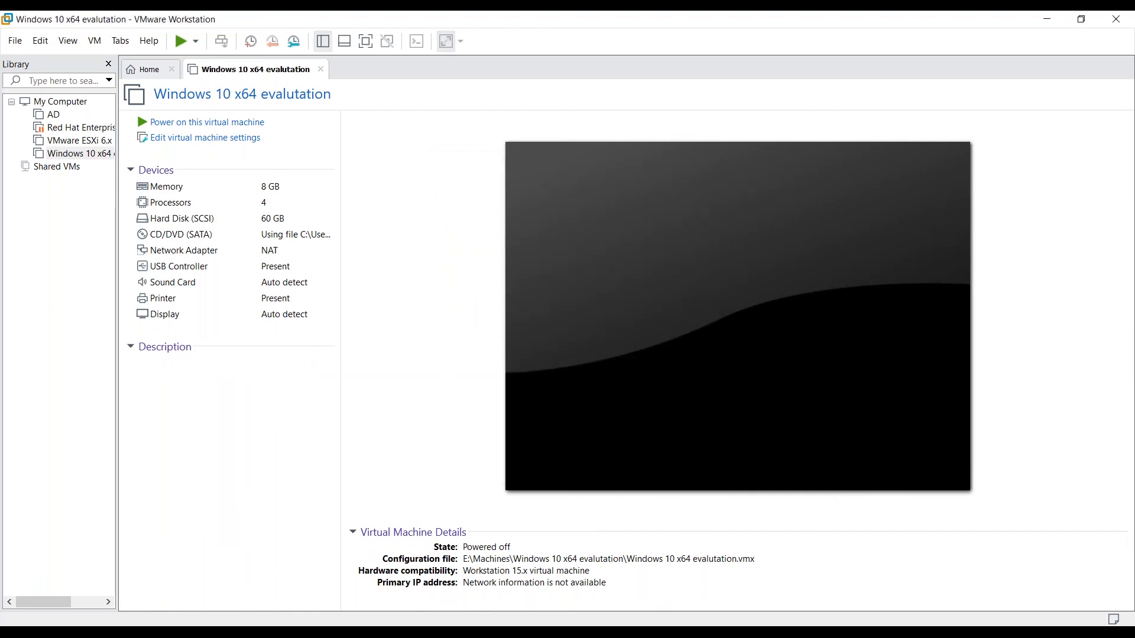